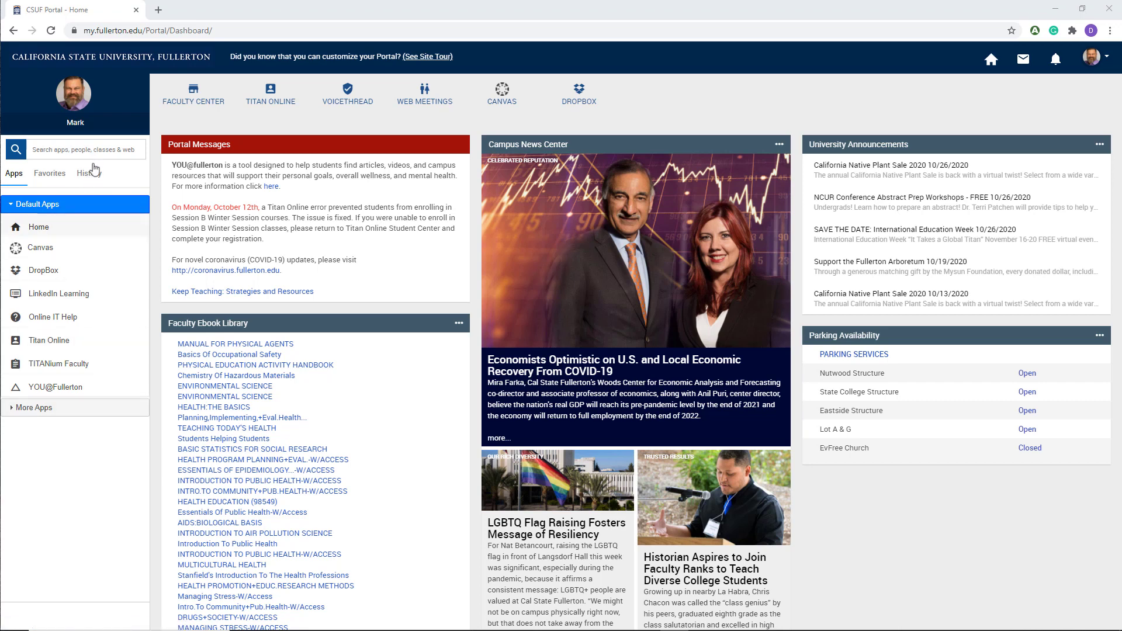
Search the portal apps for "qualtrics" and clear the search.
{"action": "left_click", "coordinate": [100, 150]}
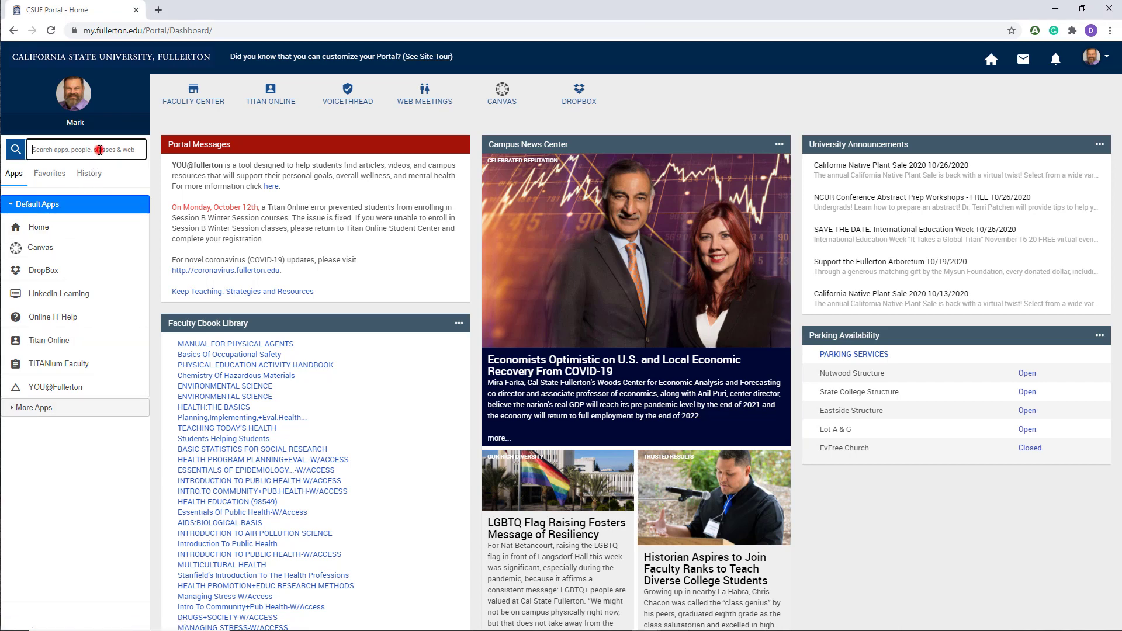
{"action": "type", "text": "qualtrics"}
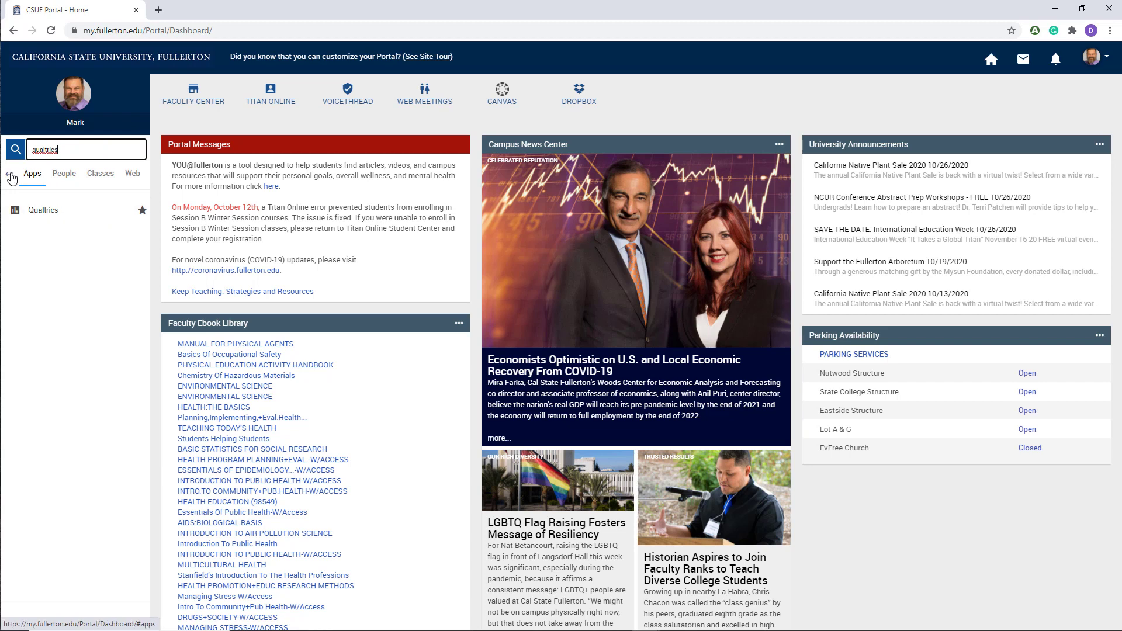
{"action": "double_click", "coordinate": [68, 148]}
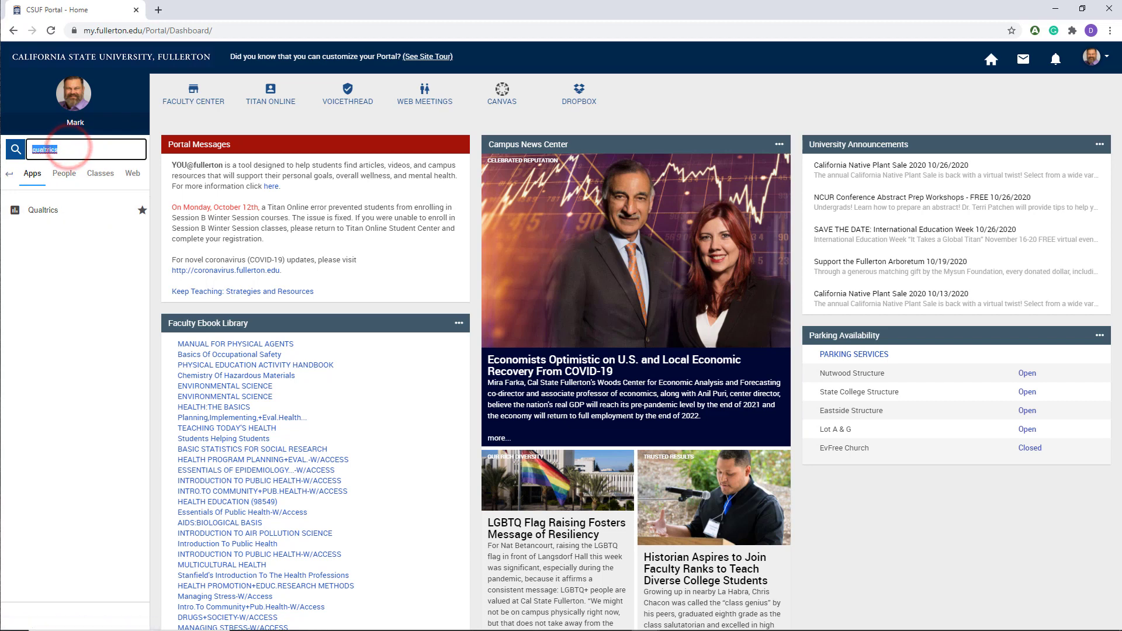
{"action": "key", "text": "BackSpace"}
{"action": "left_click", "coordinate": [13, 178]}
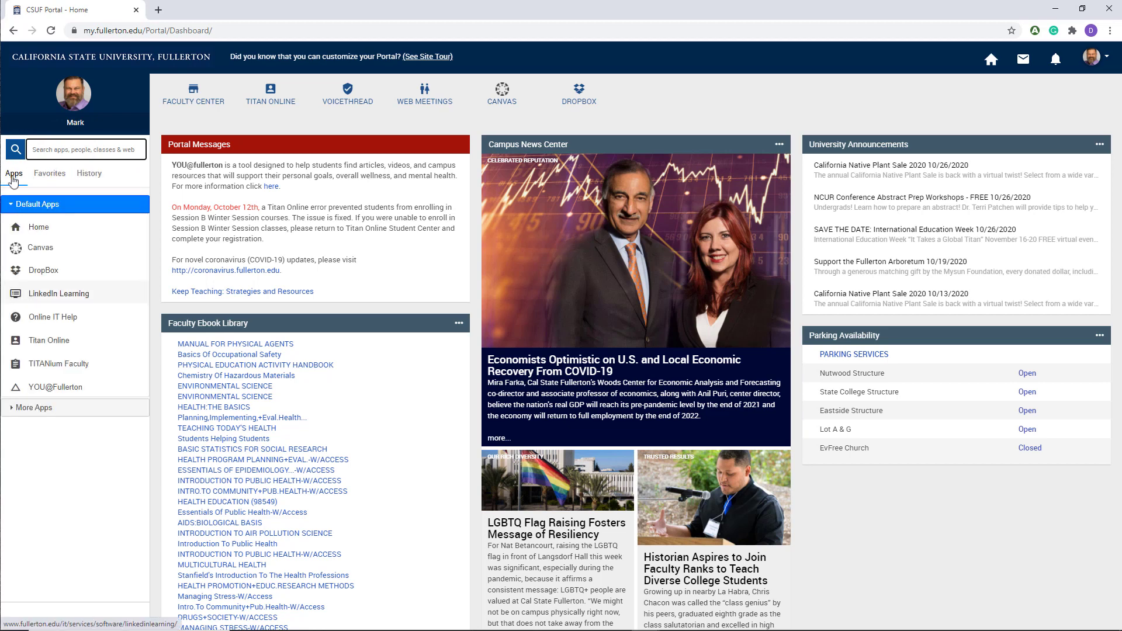
Open the Qualtrics page from the portal's additional apps and log in to Qualtrics with the prefilled campus credentials.
{"action": "left_click", "coordinate": [8, 407]}
{"action": "scroll", "coordinate": [66, 496], "scroll_direction": "down", "scroll_amount": 20}
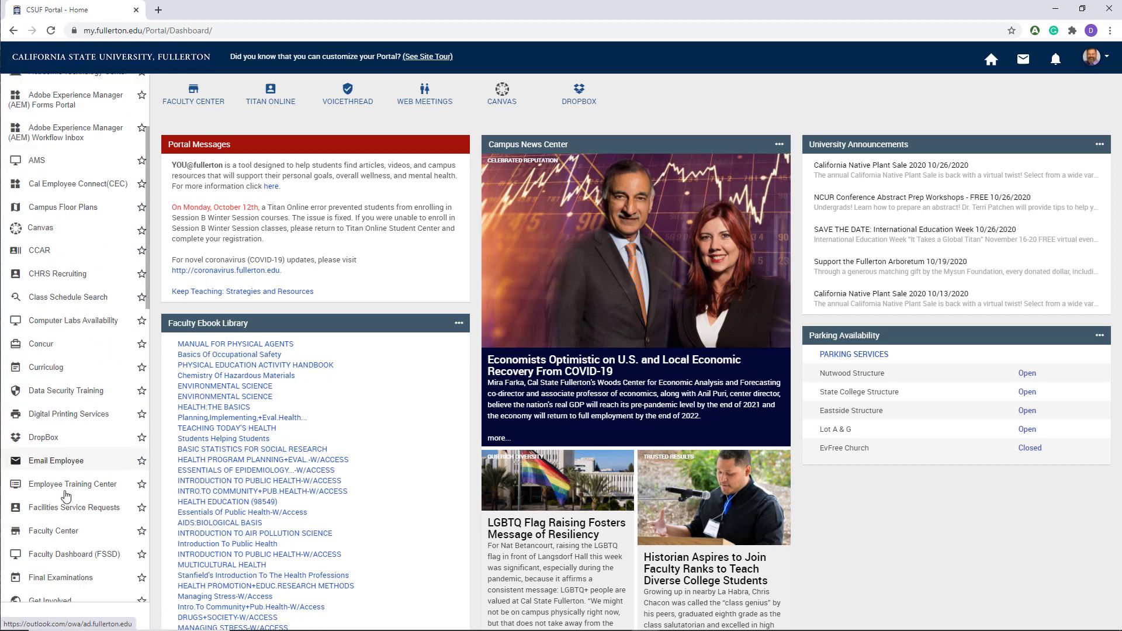
{"action": "scroll", "coordinate": [66, 496], "scroll_direction": "down", "scroll_amount": 2}
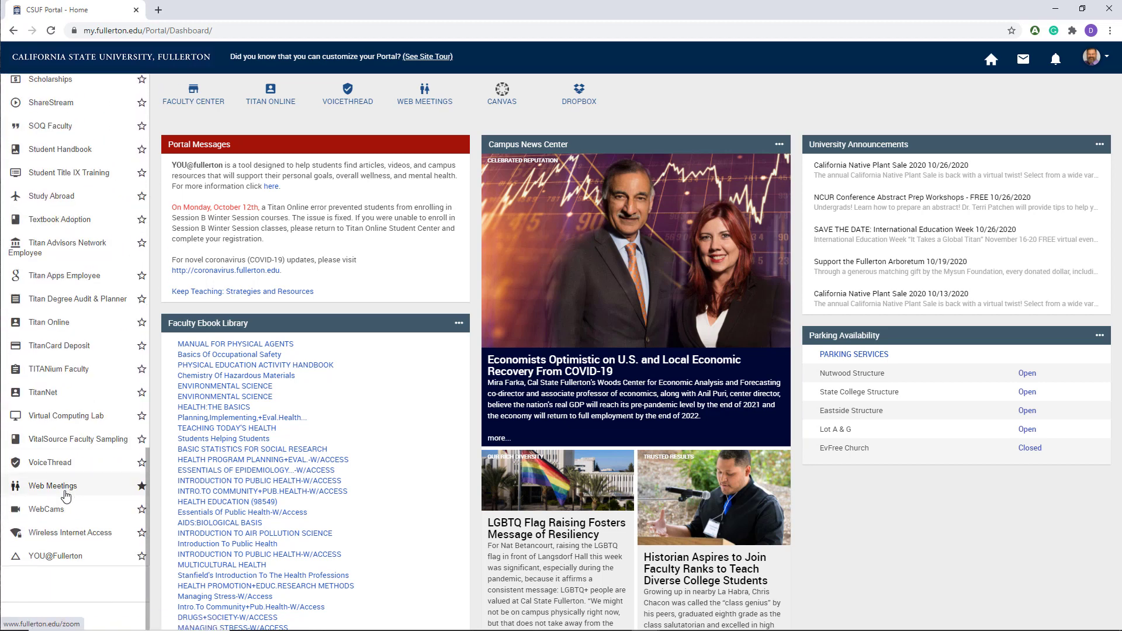
{"action": "scroll", "coordinate": [66, 495], "scroll_direction": "up", "scroll_amount": 6}
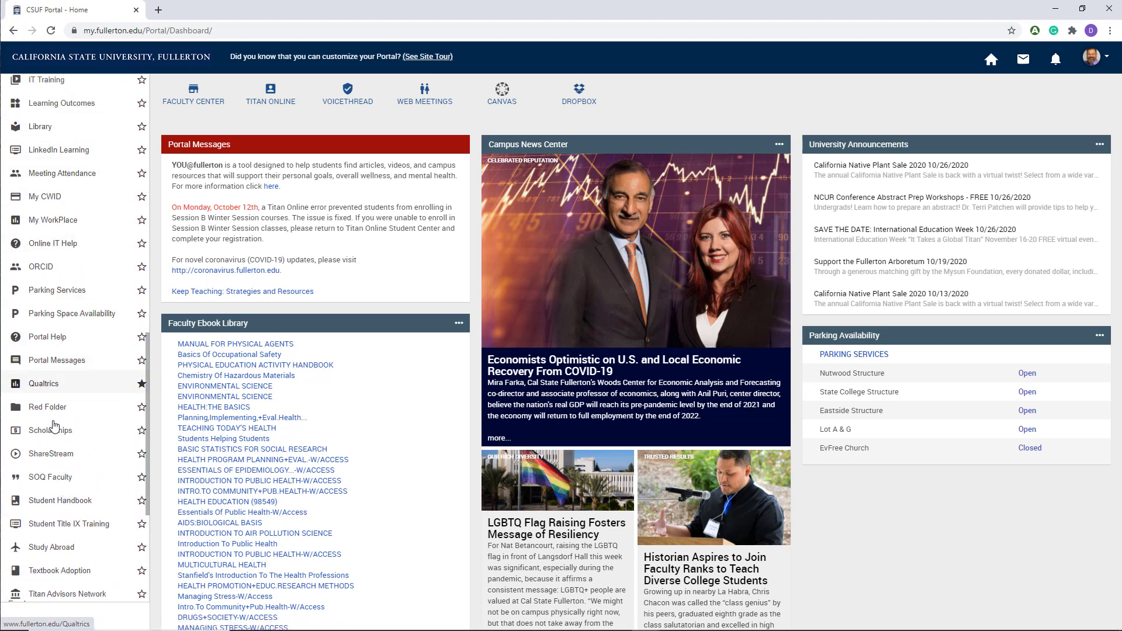
{"action": "left_click", "coordinate": [47, 384]}
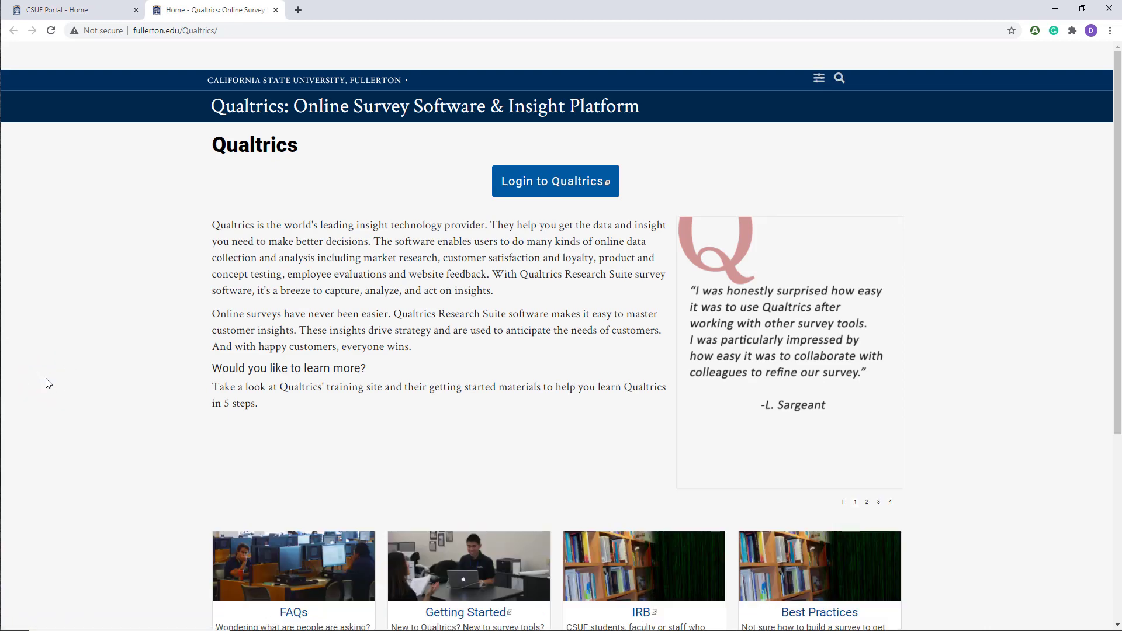
{"action": "left_click", "coordinate": [554, 190]}
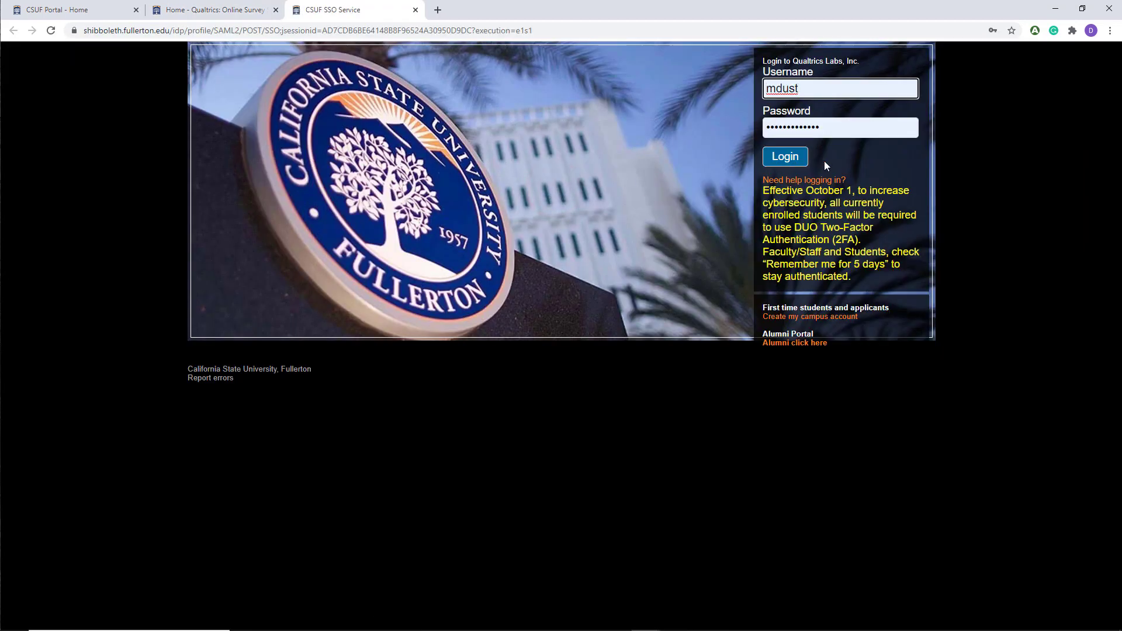
{"action": "left_click", "coordinate": [789, 158]}
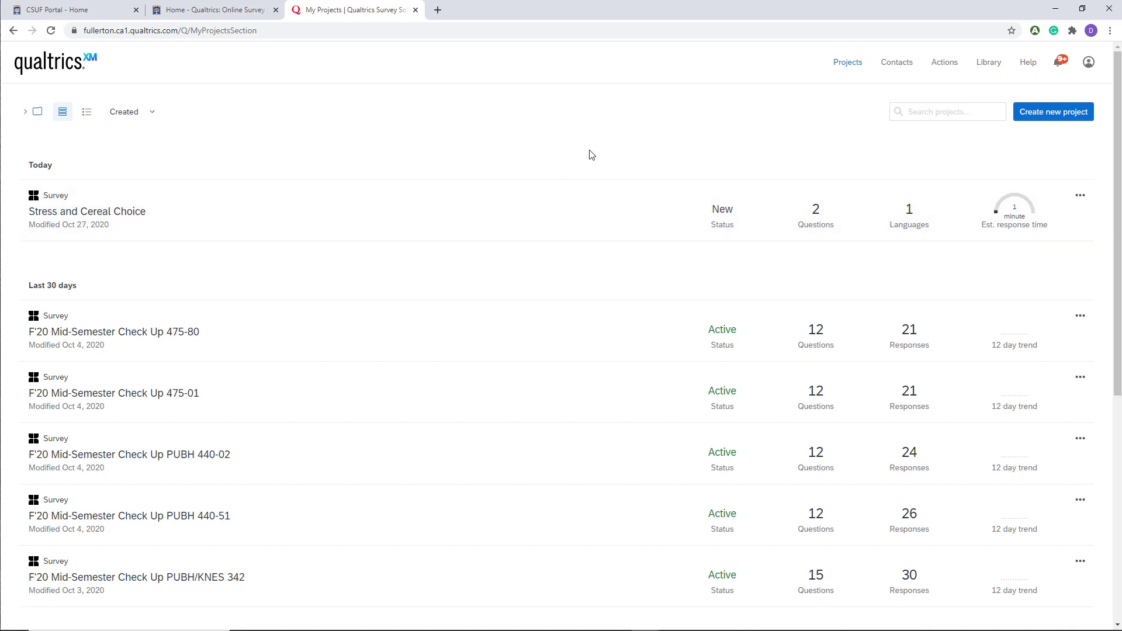
Start a new project from the Informed Consent Form template in the Academic section.
{"action": "left_click", "coordinate": [1061, 118]}
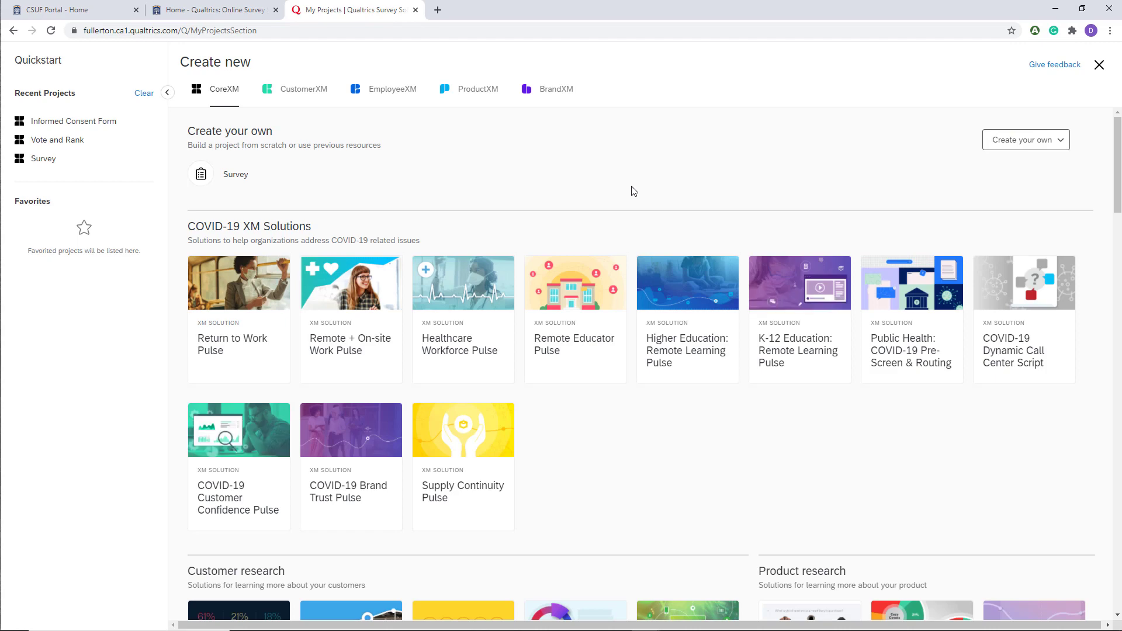
{"action": "scroll", "coordinate": [511, 296], "scroll_direction": "down", "scroll_amount": 20}
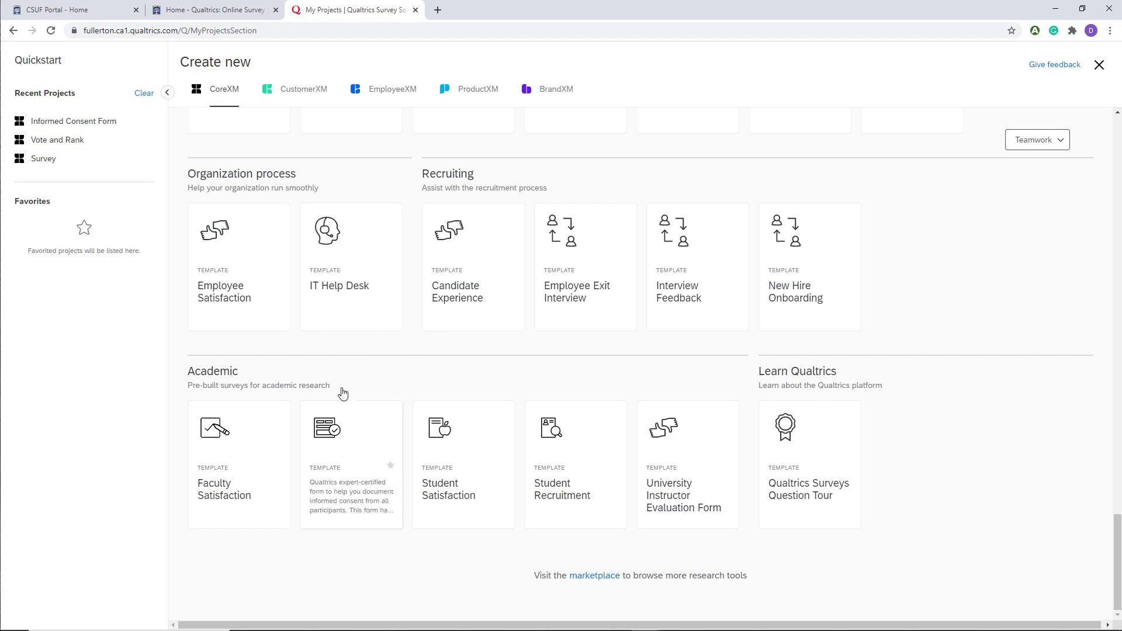
{"action": "left_click", "coordinate": [333, 488]}
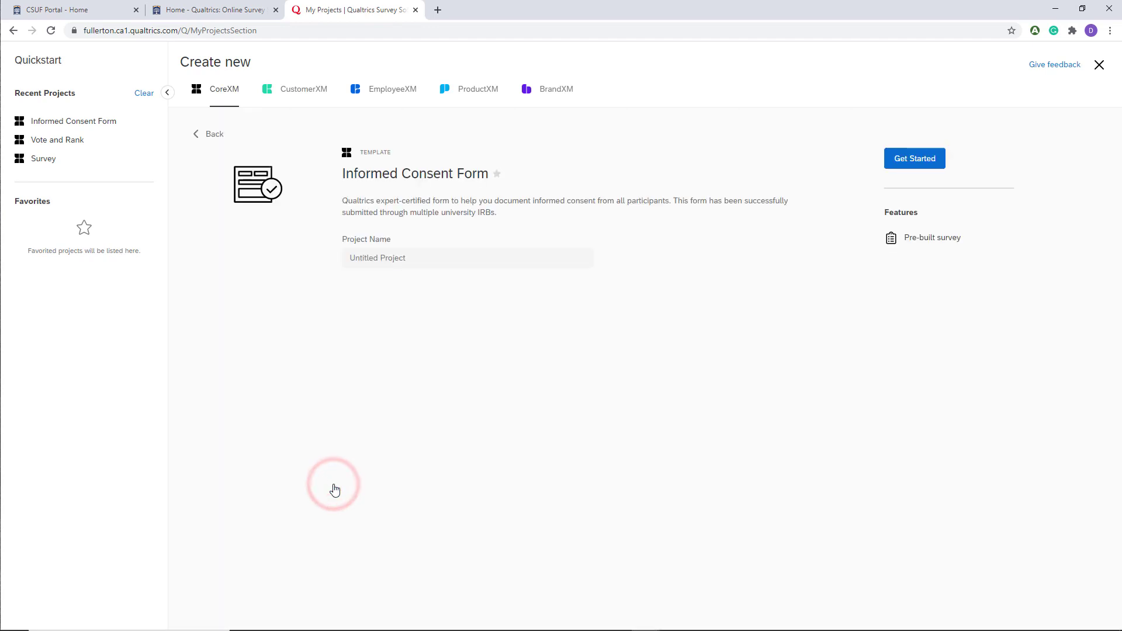
Name the project "Bagel choice and stress" and create it.
{"action": "left_click", "coordinate": [438, 261]}
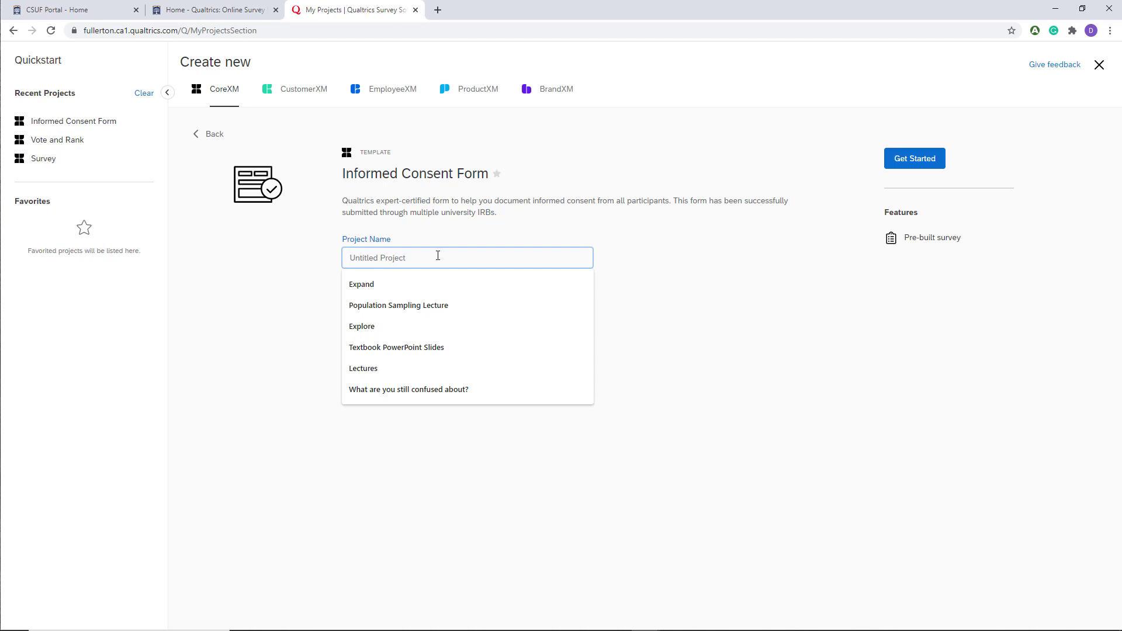
{"action": "type", "text": "Brea"}
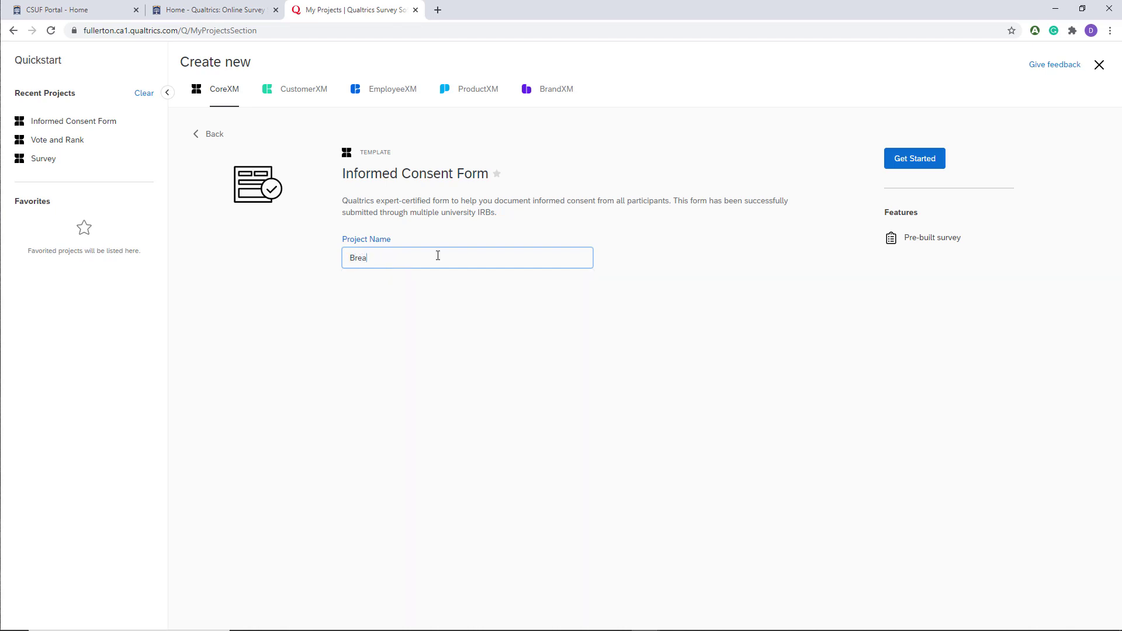
{"action": "type", "text": "d choice and styre"}
{"action": "key", "text": "BackSpace"}
{"action": "key", "text": "BackSpace"}
{"action": "type", "text": "re"}
{"action": "key", "text": "BackSpace"}
{"action": "key", "text": "BackSpace"}
{"action": "key", "text": "BackSpace"}
{"action": "key", "text": "BackSpace"}
{"action": "key", "text": "BackSpace"}
{"action": "key", "text": "BackSpace"}
{"action": "key", "text": "BackSpace"}
{"action": "key", "text": "BackSpace"}
{"action": "key", "text": "BackSpace"}
{"action": "key", "text": "BackSpace"}
{"action": "key", "text": "BackSpace"}
{"action": "key", "text": "BackSpace"}
{"action": "key", "text": "BackSpace"}
{"action": "key", "text": "BackSpace"}
{"action": "key", "text": "BackSpace"}
{"action": "key", "text": "BackSpace"}
{"action": "key", "text": "BackSpace"}
{"action": "key", "text": "BackSpace"}
{"action": "key", "text": "BackSpace"}
{"action": "key", "text": "BackSpace"}
{"action": "type", "text": "agel choice and stress"}
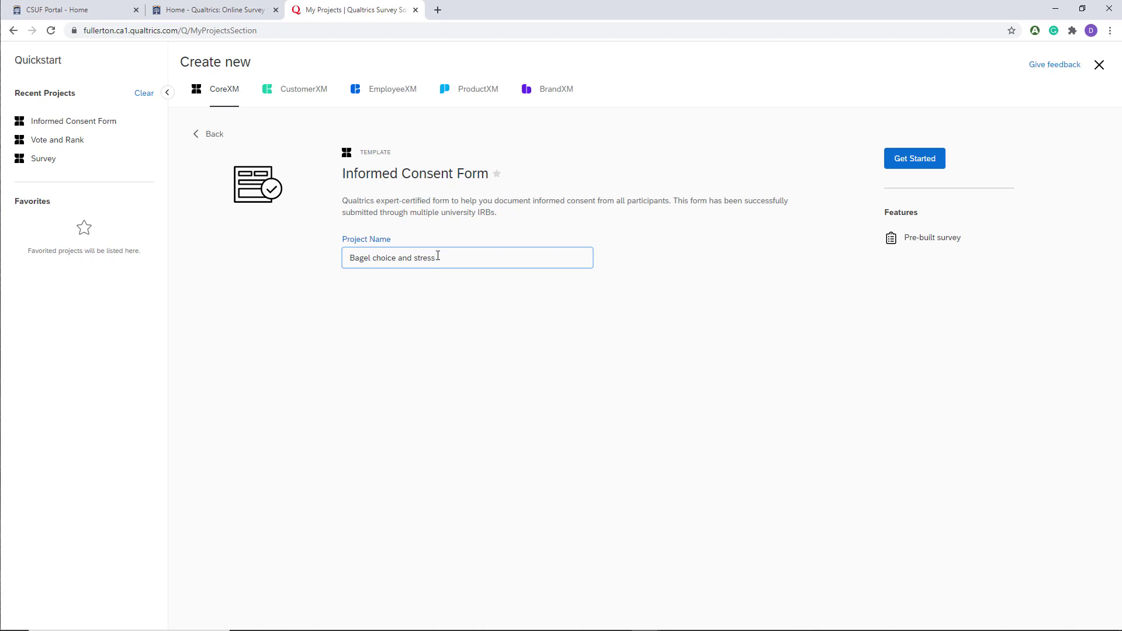
{"action": "left_click", "coordinate": [915, 160]}
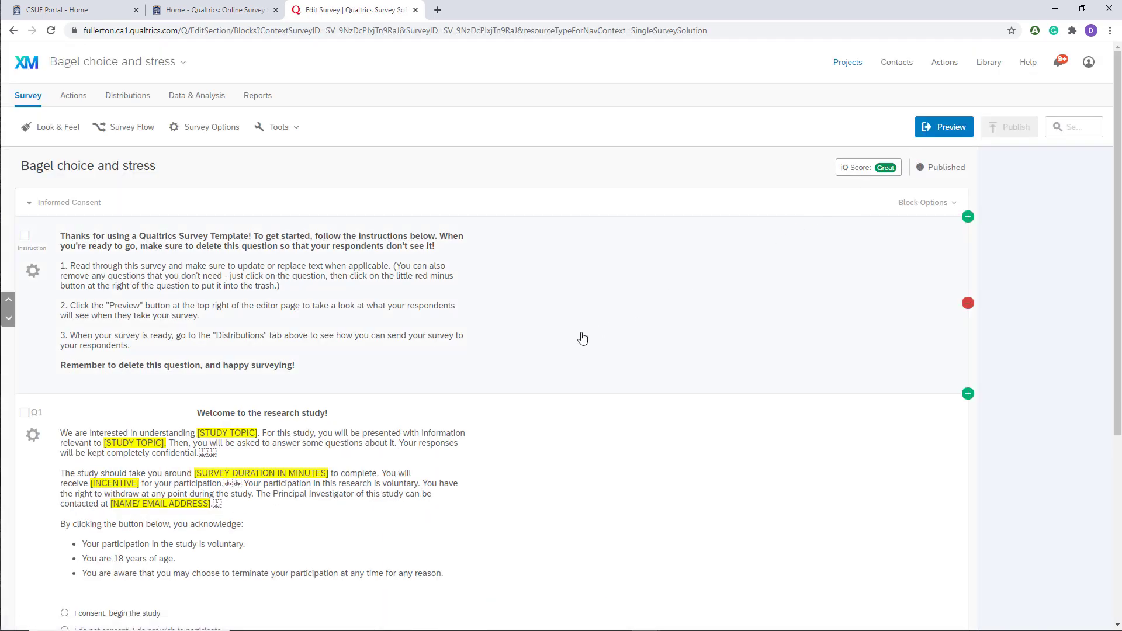
Examine the template's instruction text and the Q1 consent question in the Informed Consent block.
{"action": "left_click", "coordinate": [155, 168]}
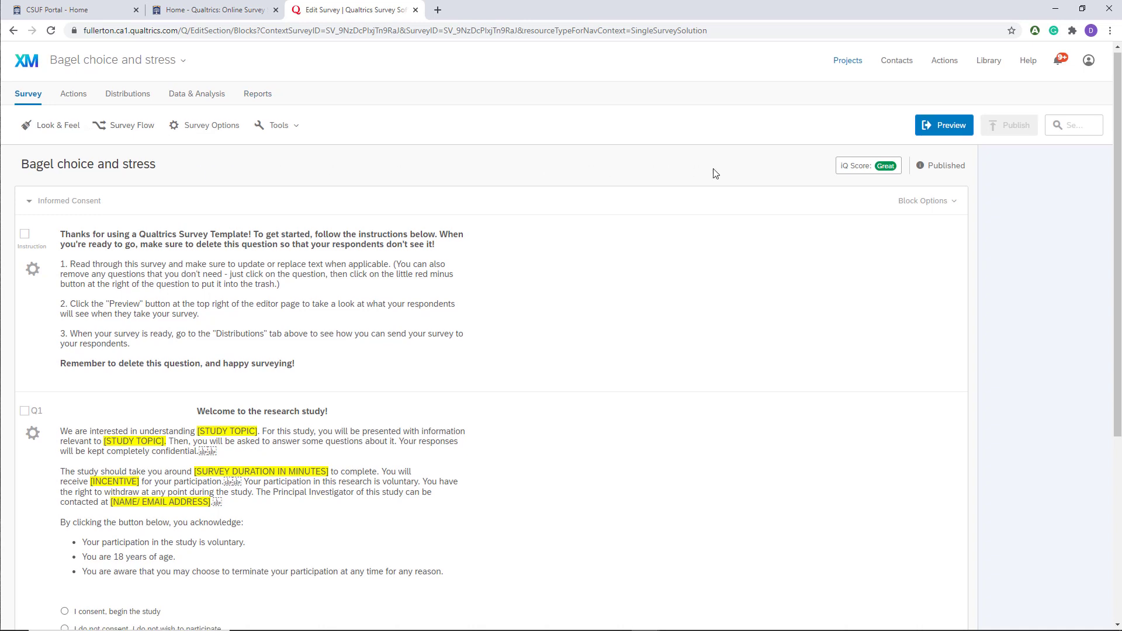
{"action": "scroll", "coordinate": [713, 173], "scroll_direction": "down", "scroll_amount": 2}
{"action": "scroll", "coordinate": [678, 213], "scroll_direction": "up", "scroll_amount": 1}
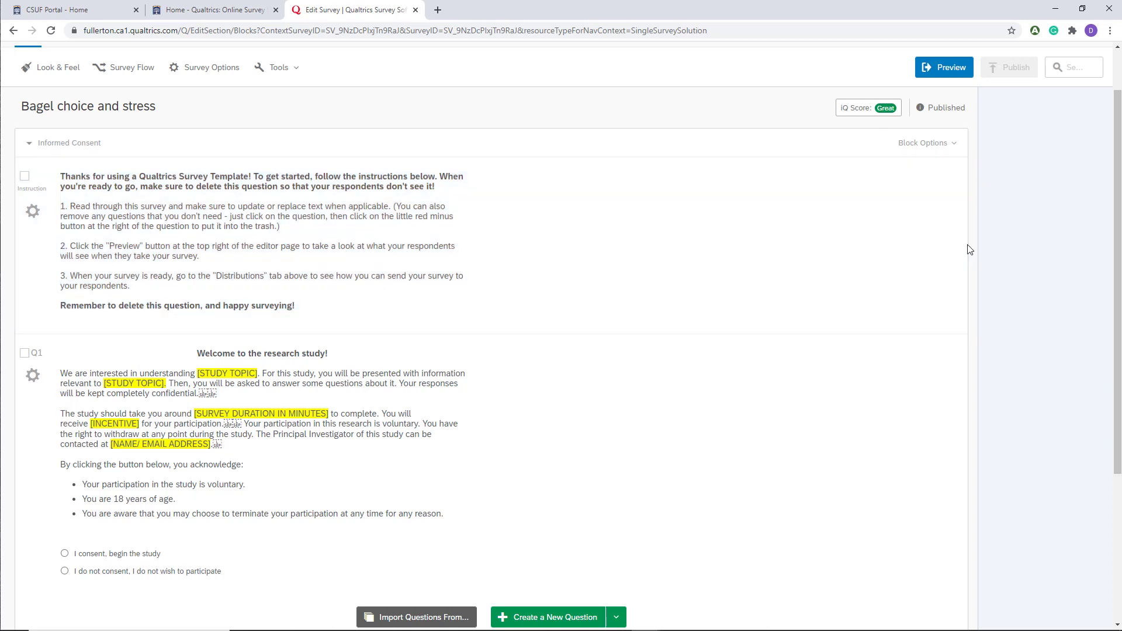
{"action": "mouse_move", "coordinate": [968, 245]}
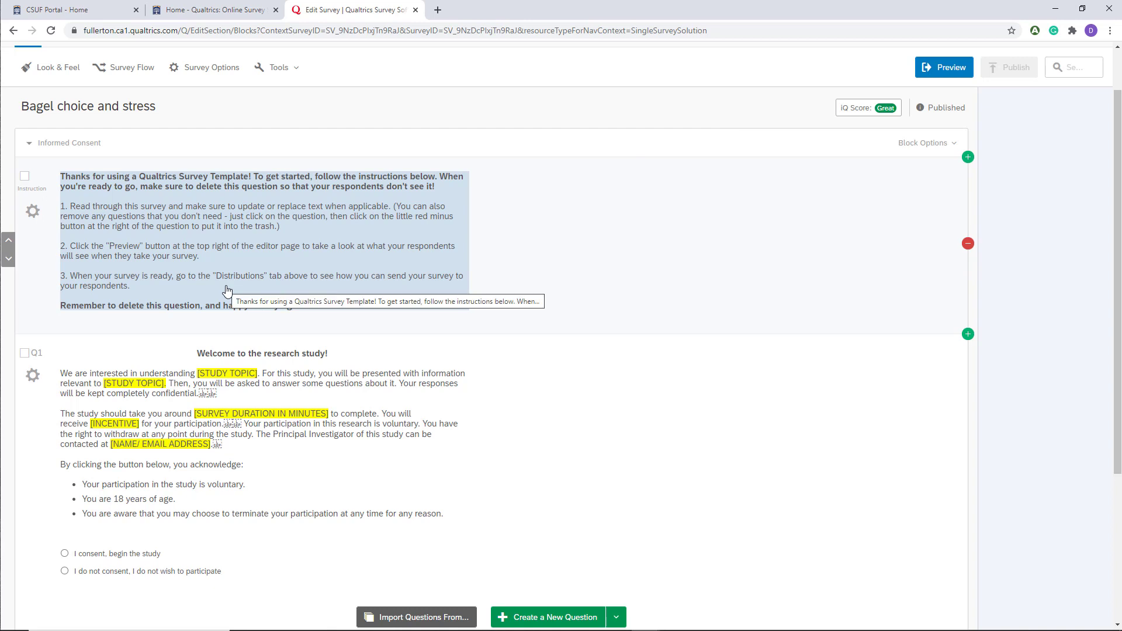
{"action": "scroll", "coordinate": [227, 291], "scroll_direction": "up", "scroll_amount": 1}
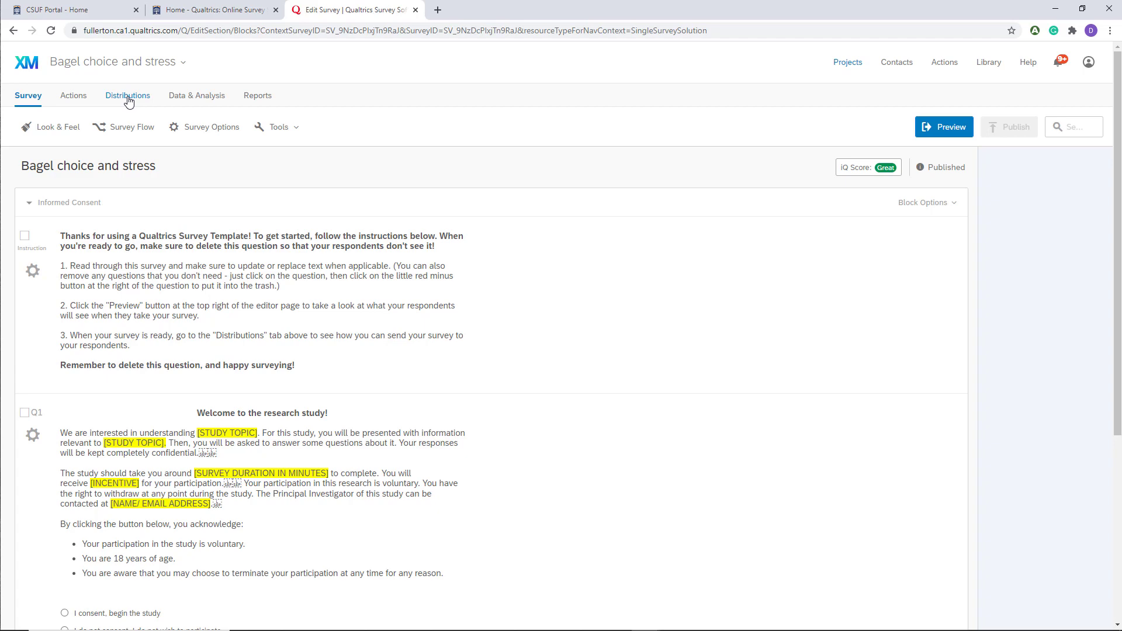
{"action": "scroll", "coordinate": [459, 370], "scroll_direction": "down", "scroll_amount": 3}
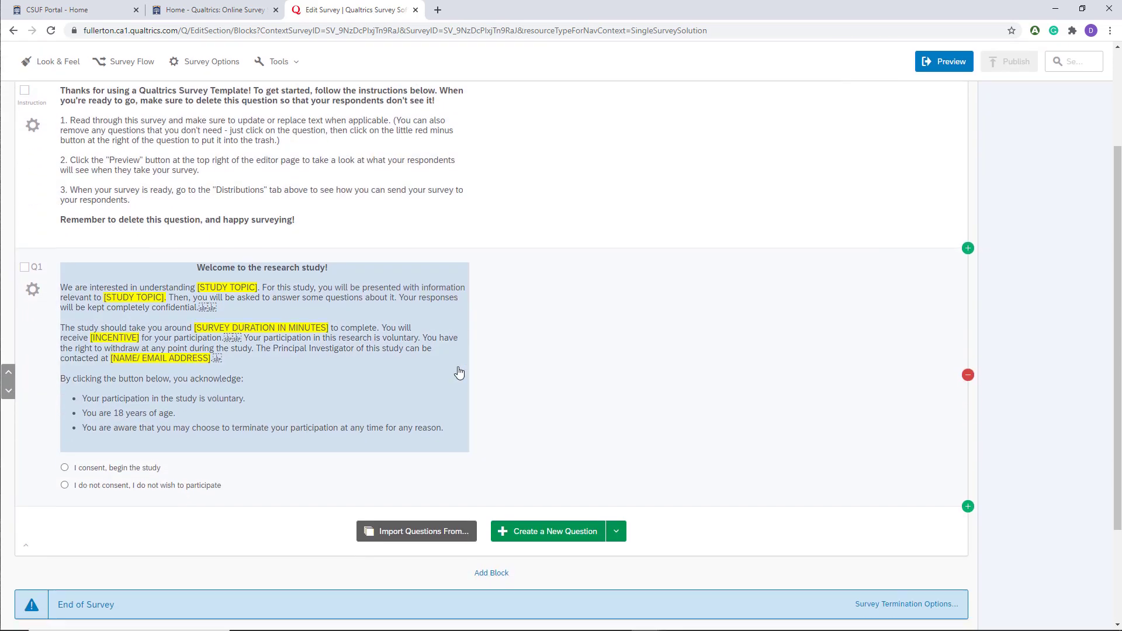
Open the Q1 consent question's text in the Rich Content Editor.
{"action": "left_click", "coordinate": [310, 347]}
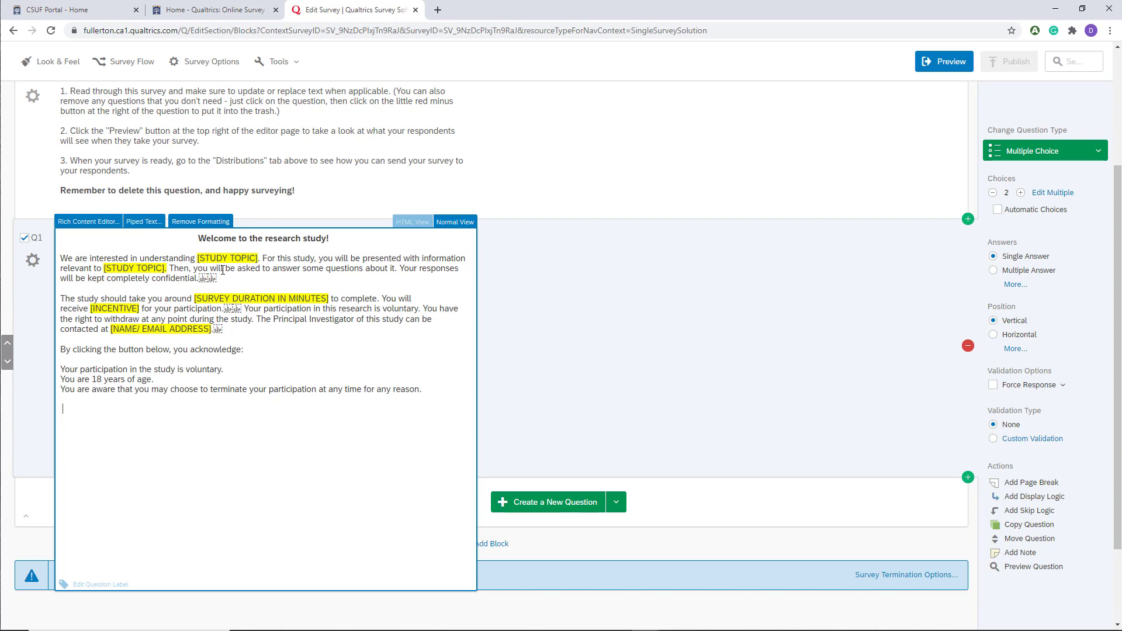
{"action": "left_click", "coordinate": [258, 258]}
{"action": "left_click", "coordinate": [111, 222]}
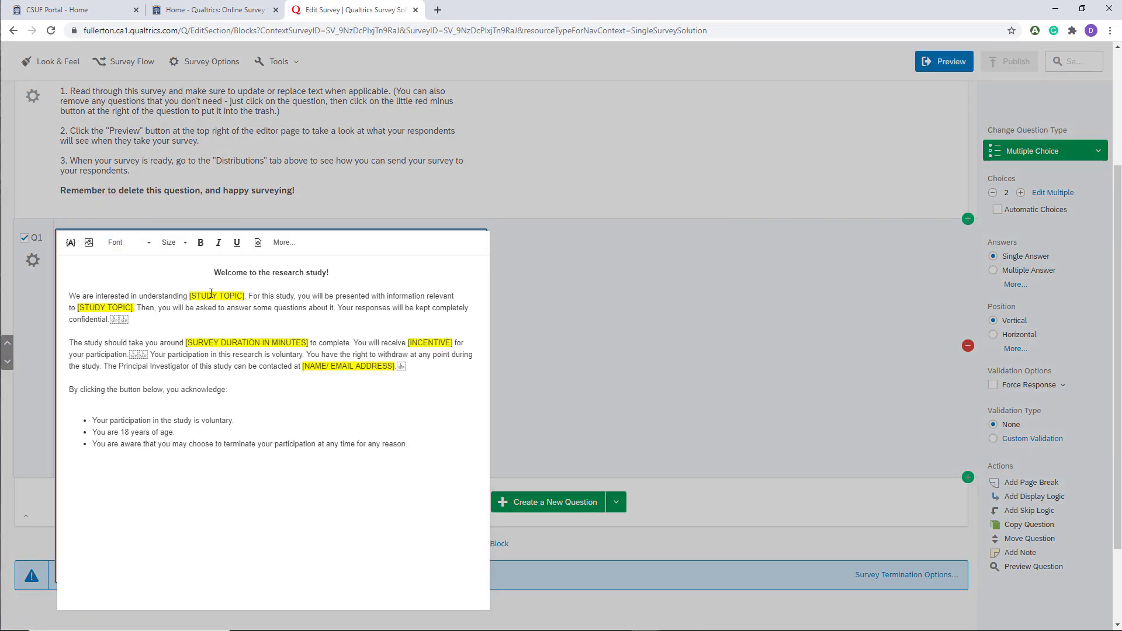
Replace the first [STUDY TOPIC] placeholder in the consent text with "the relationship between bagel types and stress".
{"action": "left_click", "coordinate": [244, 297]}
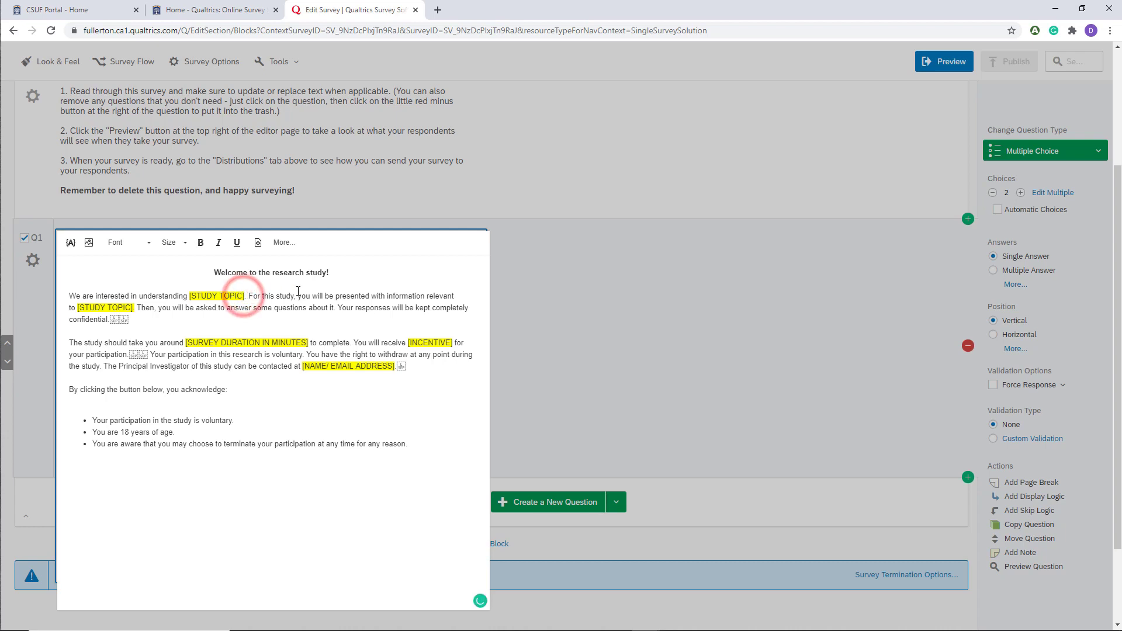
{"action": "key", "text": "BackSpace"}
{"action": "key", "text": "BackSpace"}
{"action": "key", "text": "BackSpace"}
{"action": "key", "text": "BackSpace"}
{"action": "key", "text": "BackSpace"}
{"action": "key", "text": "BackSpace"}
{"action": "key", "text": "BackSpace"}
{"action": "key", "text": "BackSpace"}
{"action": "key", "text": "BackSpace"}
{"action": "key", "text": "BackSpace"}
{"action": "key", "text": "BackSpace"}
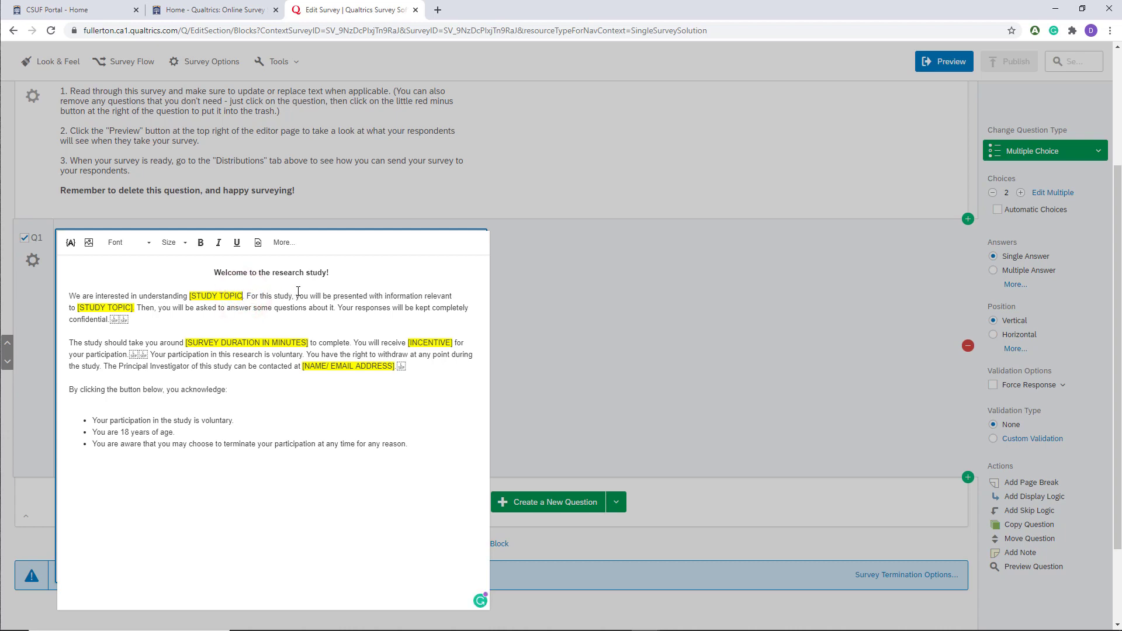
{"action": "key", "text": "BackSpace"}
{"action": "key", "text": "BackSpace"}
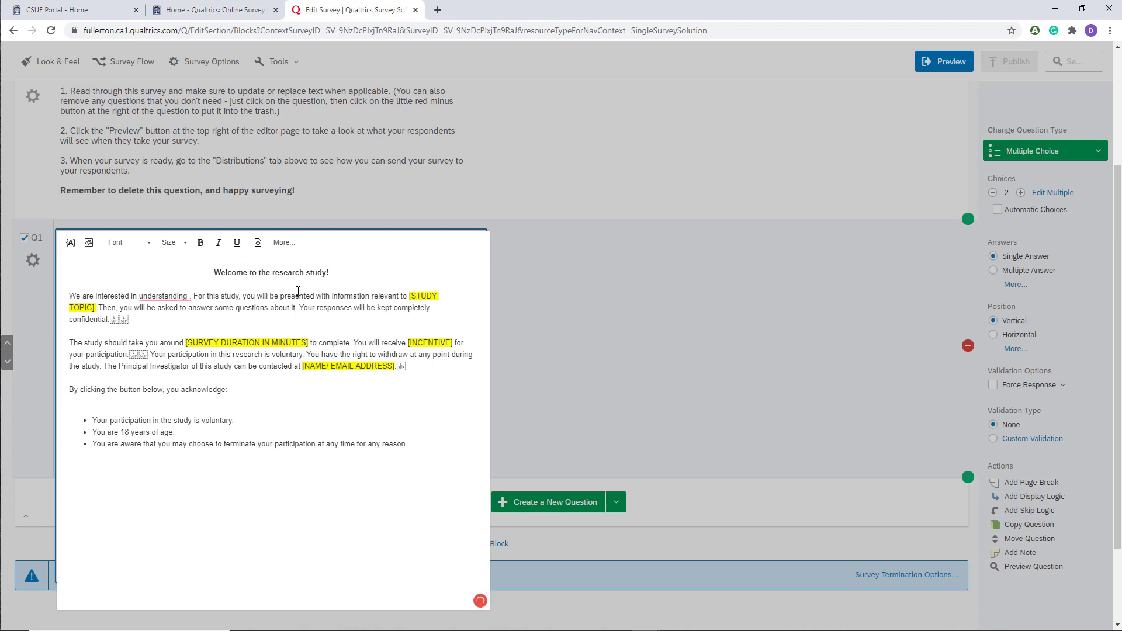
{"action": "type", "text": "the relation"}
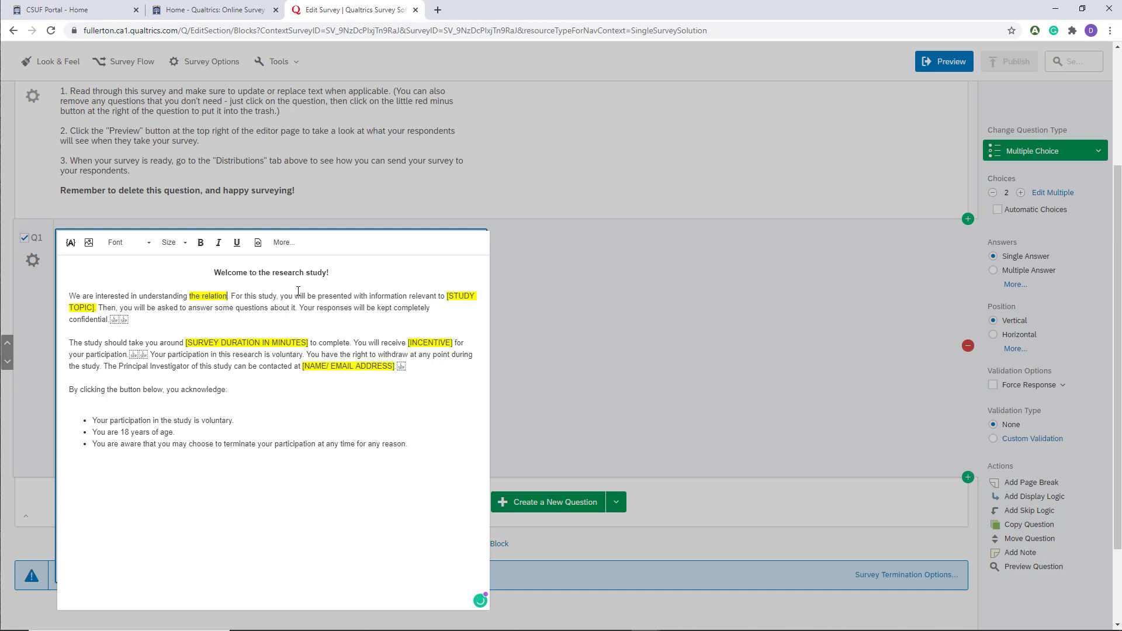
{"action": "type", "text": "ship between"}
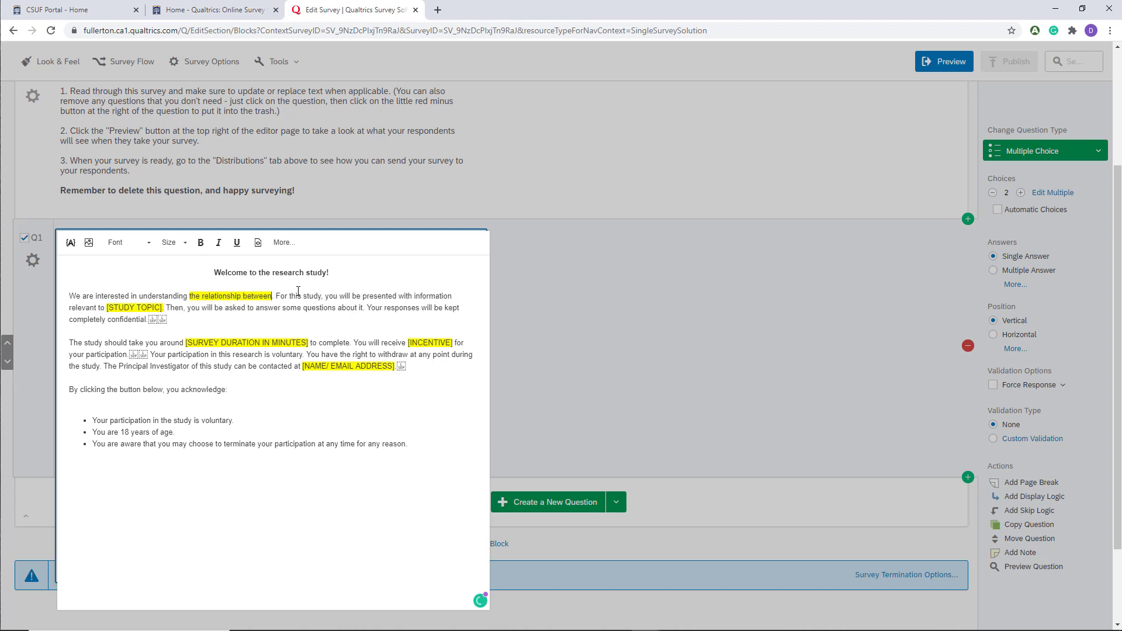
{"action": "type", "text": " bagel"}
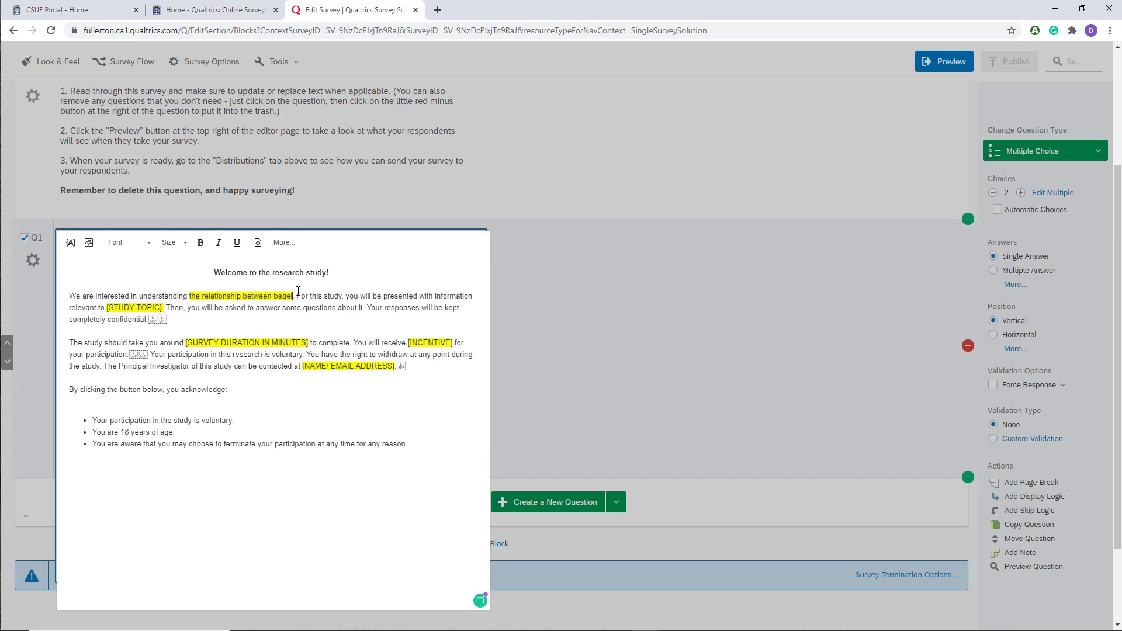
{"action": "type", "text": " types and"}
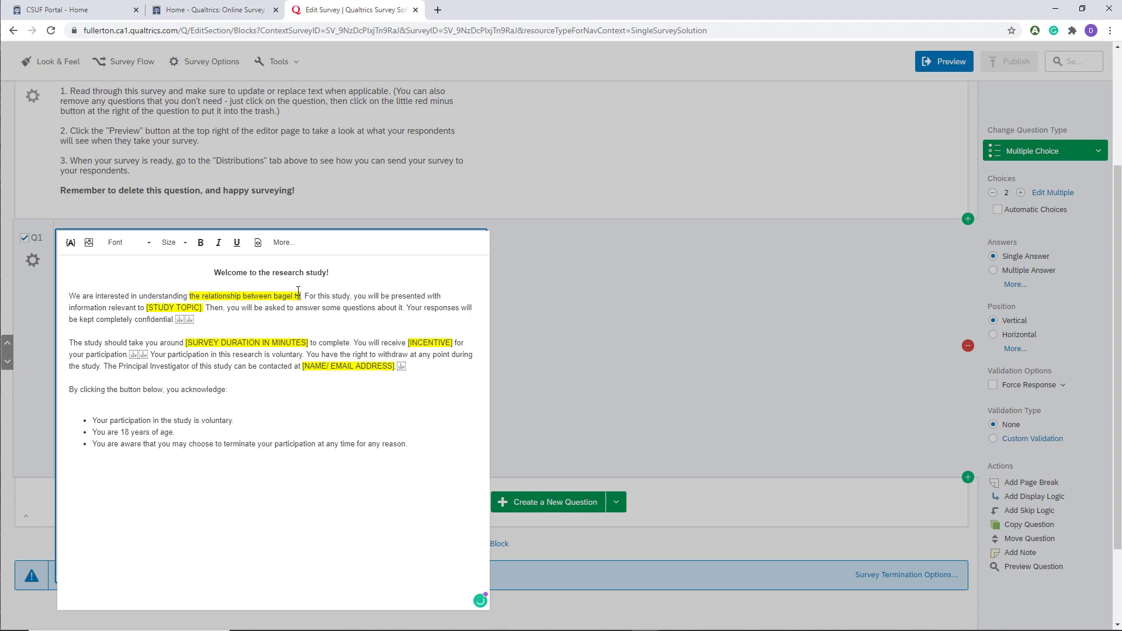
{"action": "type", "text": " stress"}
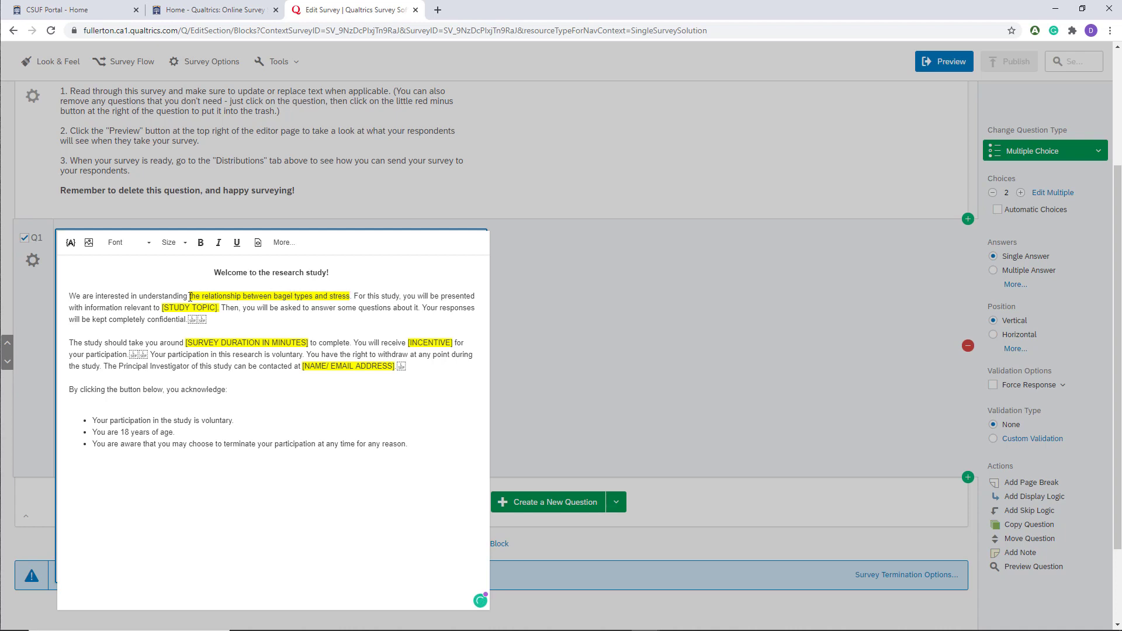
Remove the yellow highlight from "the relationship between bagel types and stress" by setting its background color to Automatic.
{"action": "left_click_drag", "start_coordinate": [190, 296], "coordinate": [352, 298]}
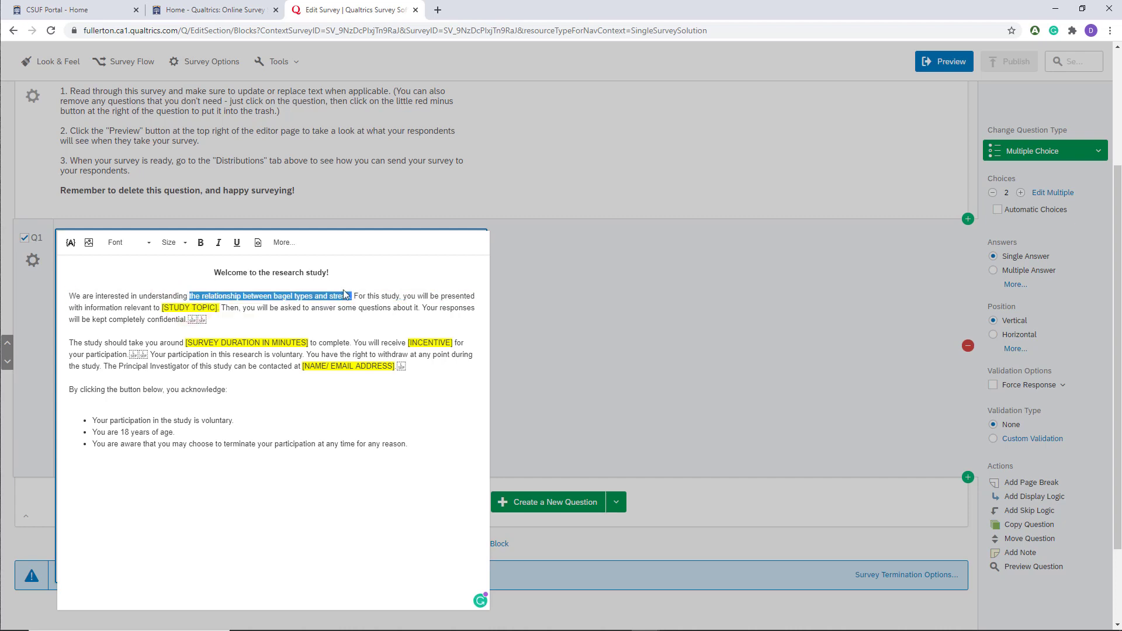
{"action": "left_click", "coordinate": [282, 243]}
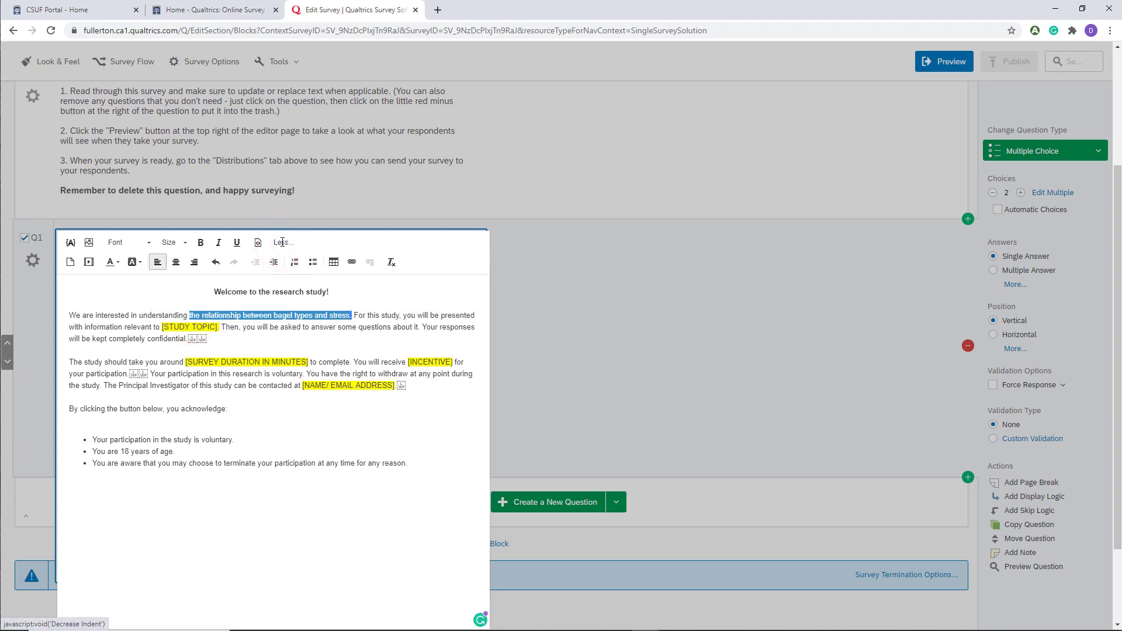
{"action": "left_click", "coordinate": [141, 266]}
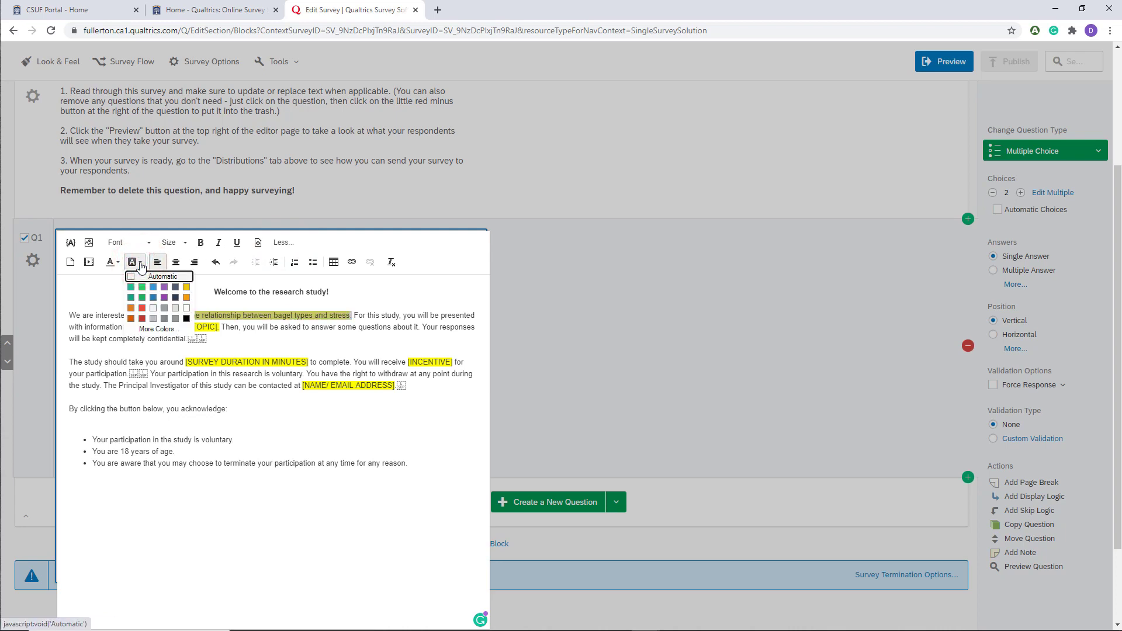
{"action": "left_click", "coordinate": [131, 278]}
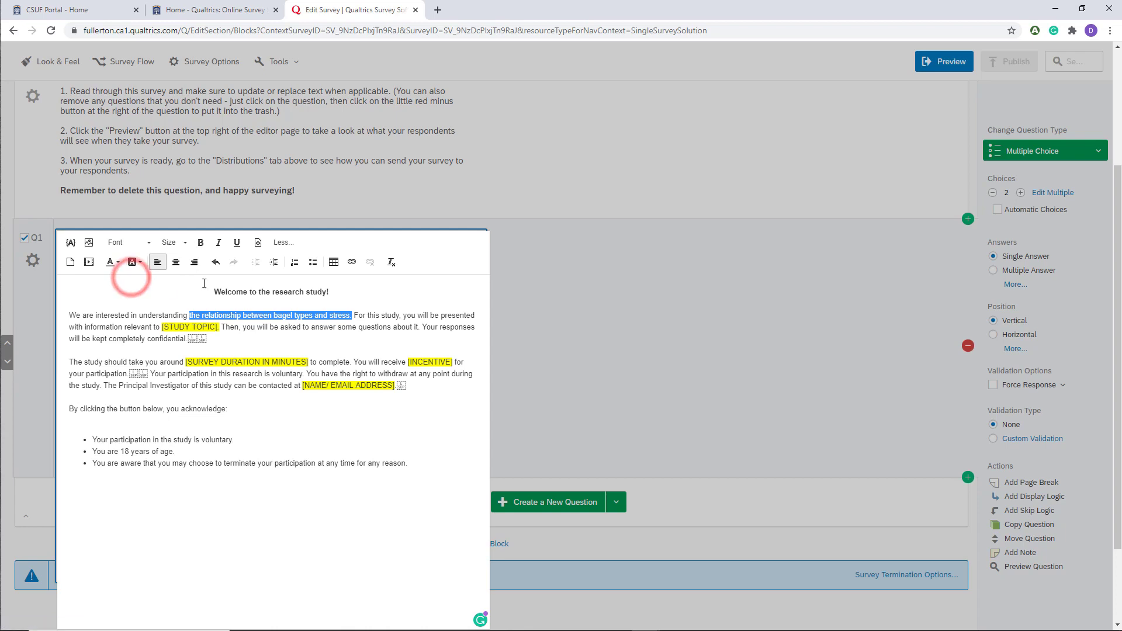
{"action": "left_click", "coordinate": [348, 293]}
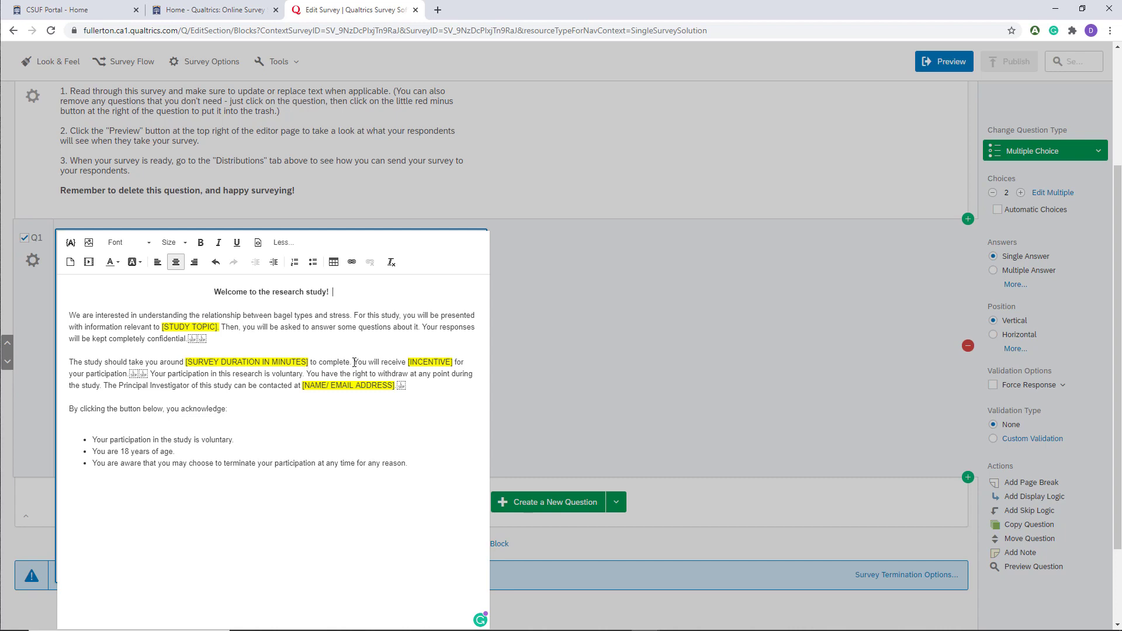
Delete the sentence "You will receive [INCENTIVE] for your participation." from the consent text and close the text editor.
{"action": "left_click_drag", "start_coordinate": [355, 362], "coordinate": [151, 378]}
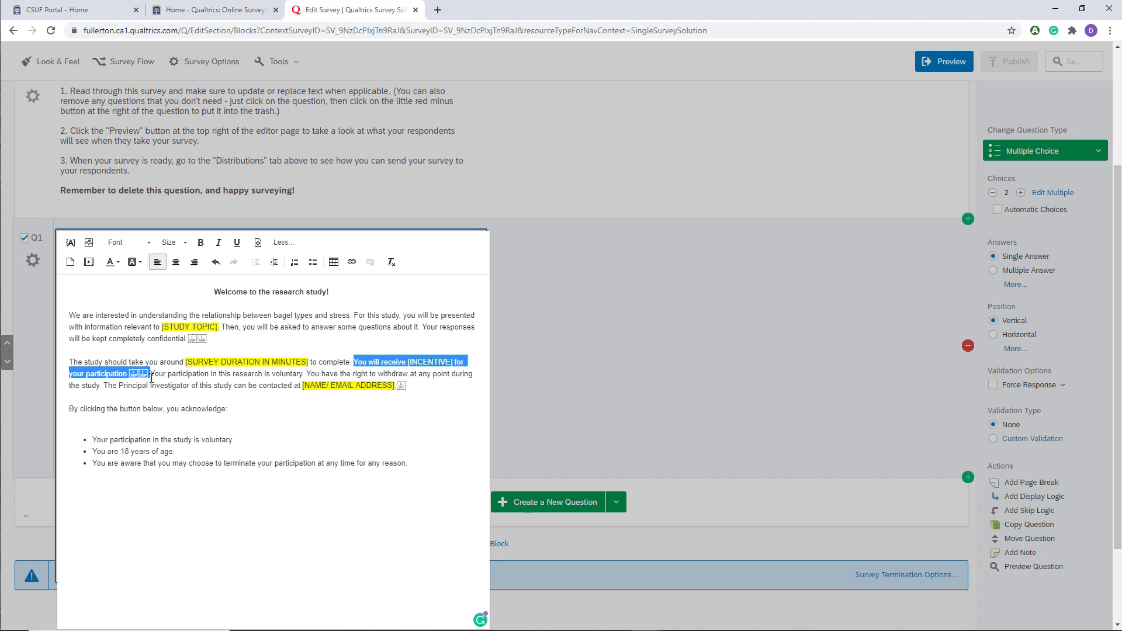
{"action": "key", "text": "BackSpace"}
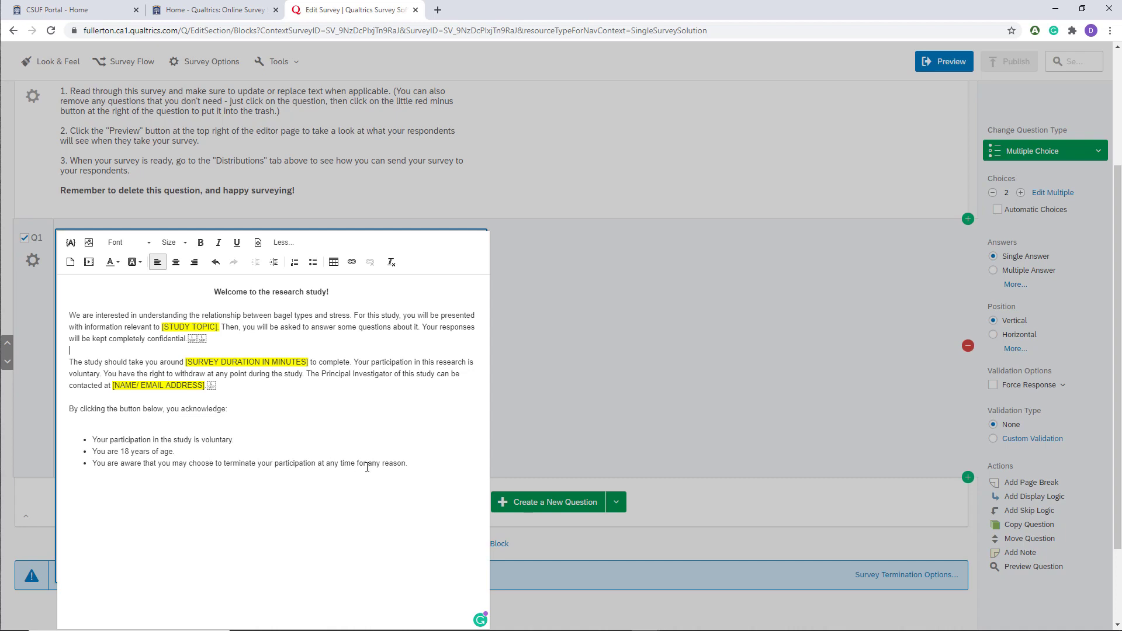
{"action": "left_click", "coordinate": [582, 375]}
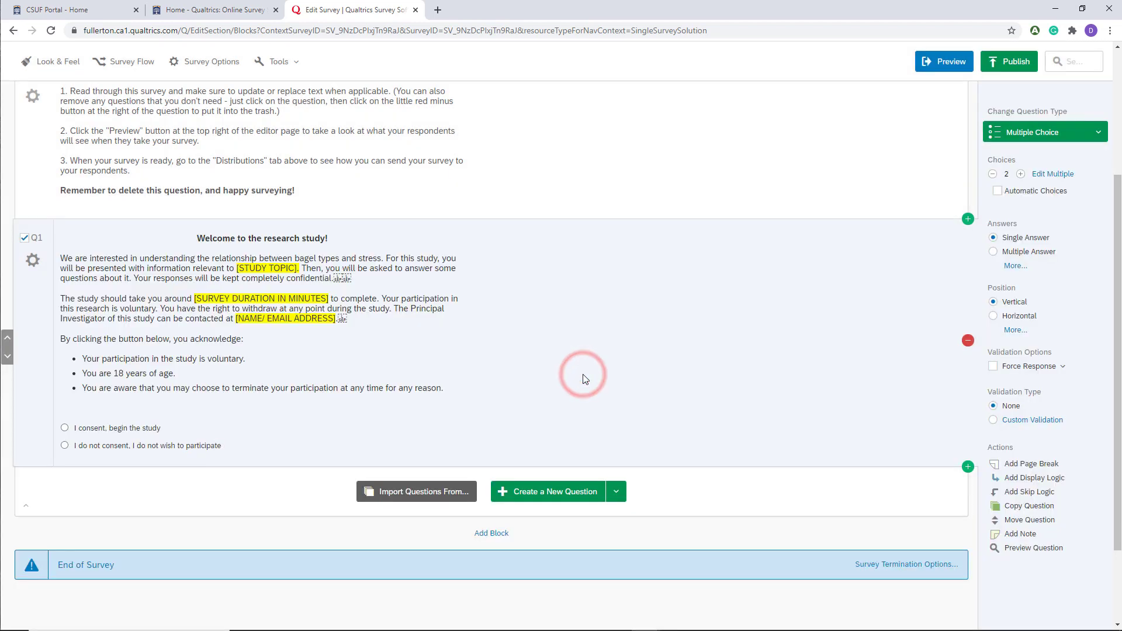